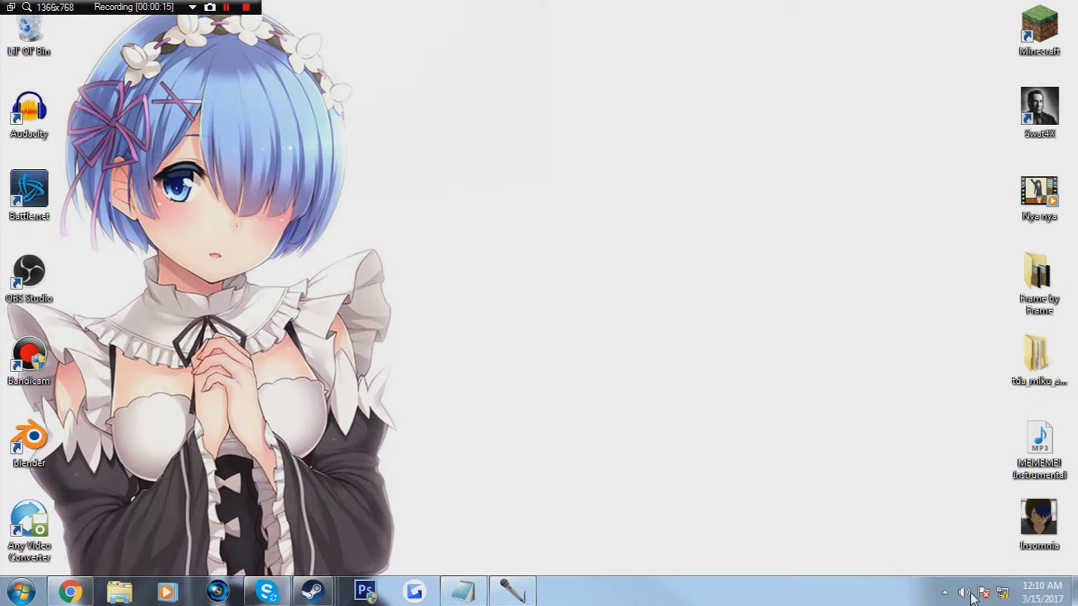
Check the current network connection status and open Device Manager
click(1002, 593)
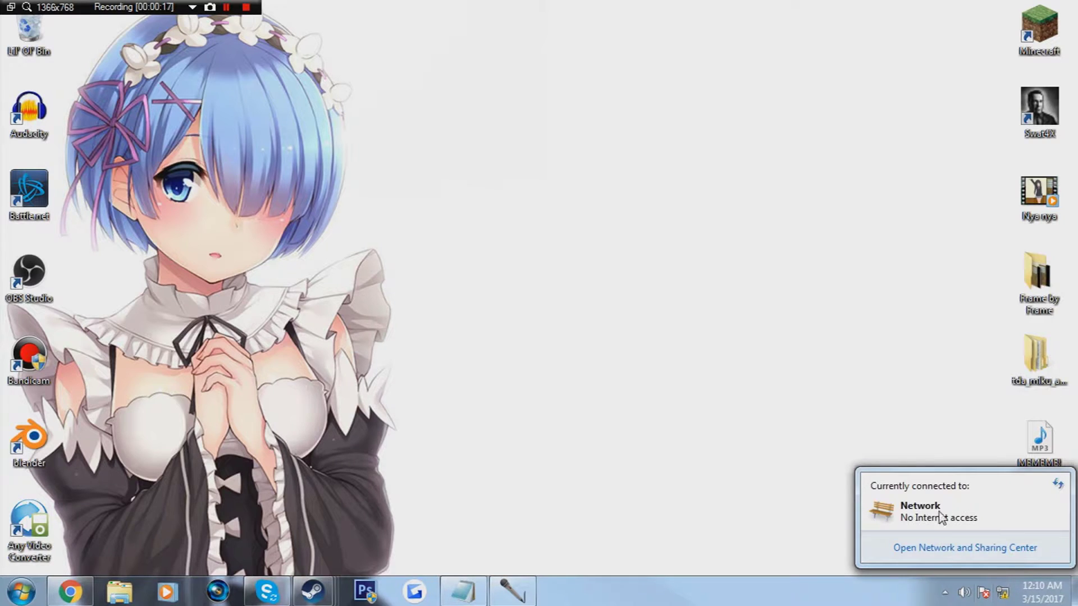
click(823, 365)
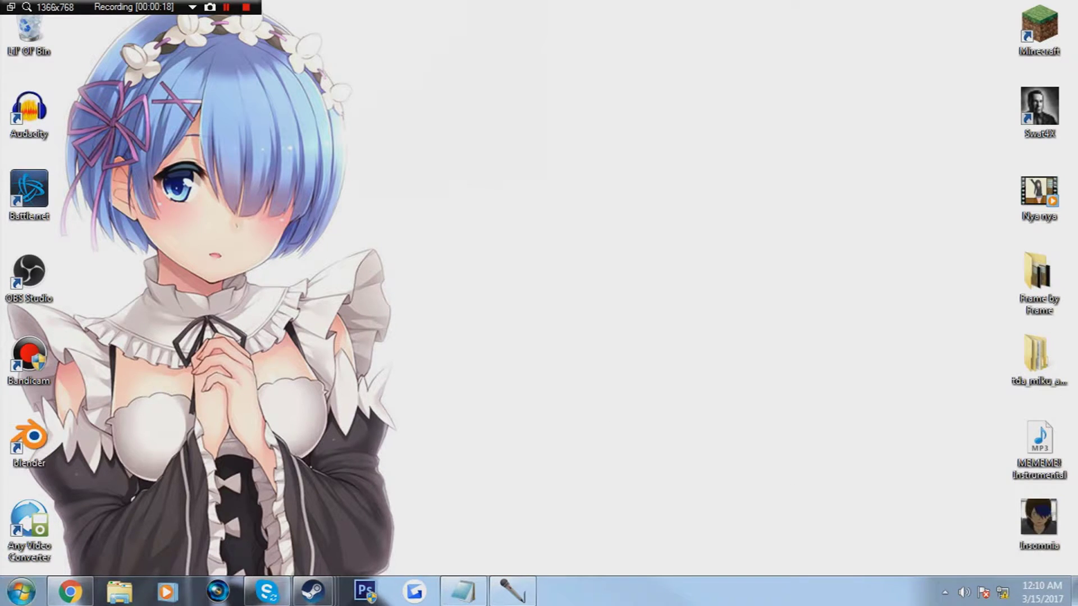
click(23, 592)
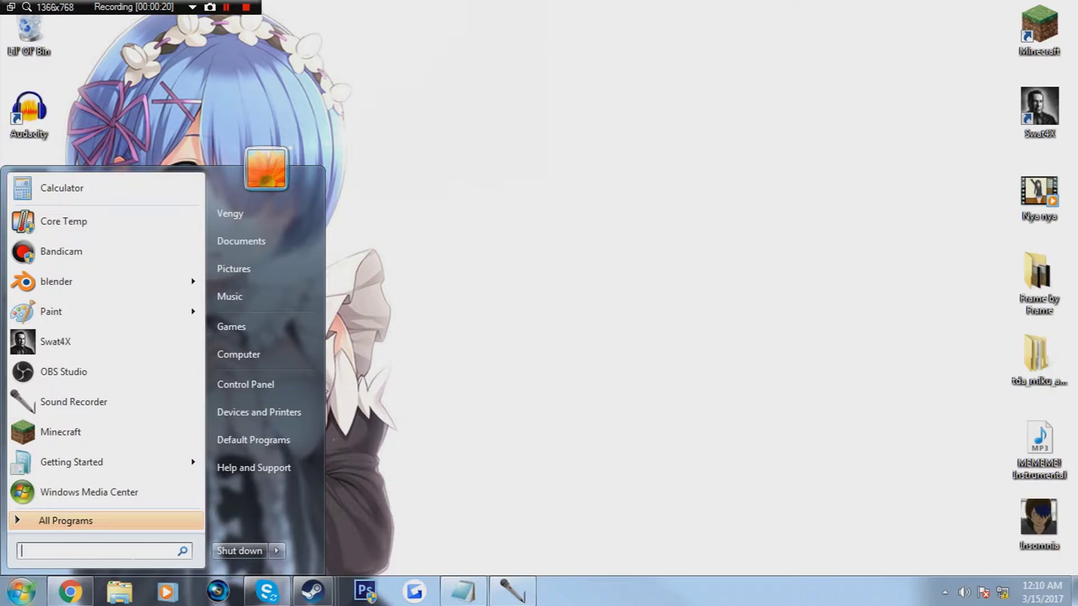
text(device)
click(122, 228)
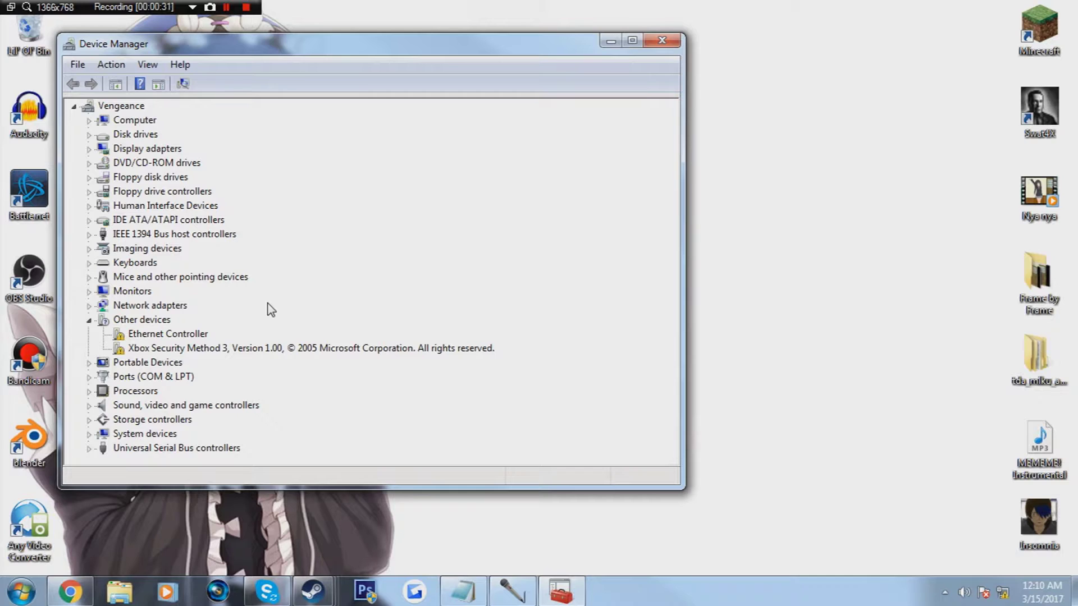
Scan for hardware changes with the Ethernet Controller selected, and dismiss the driver installation report
click(168, 335)
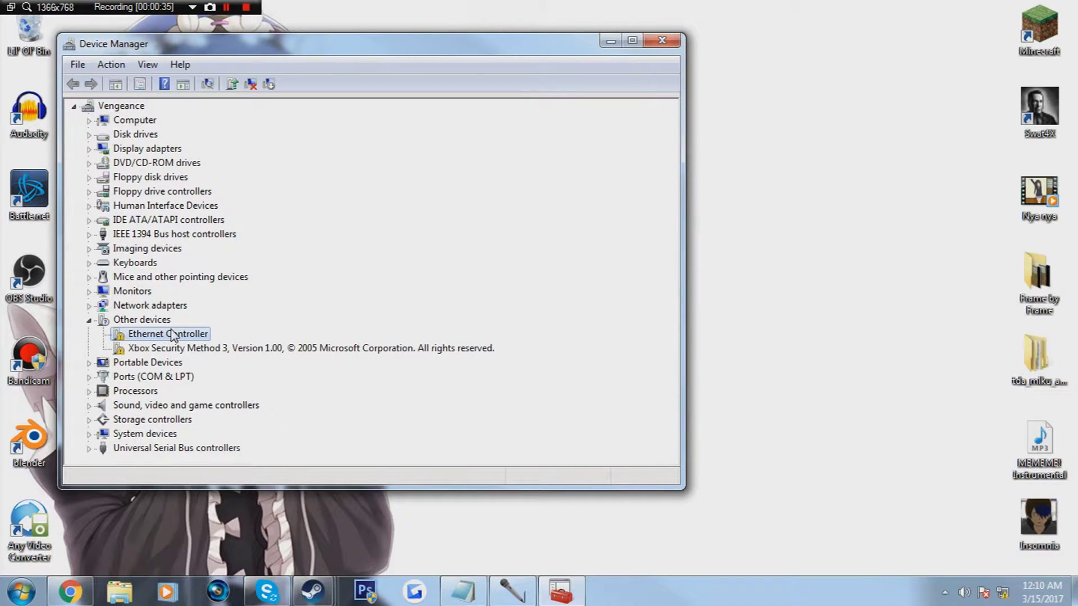
click(111, 65)
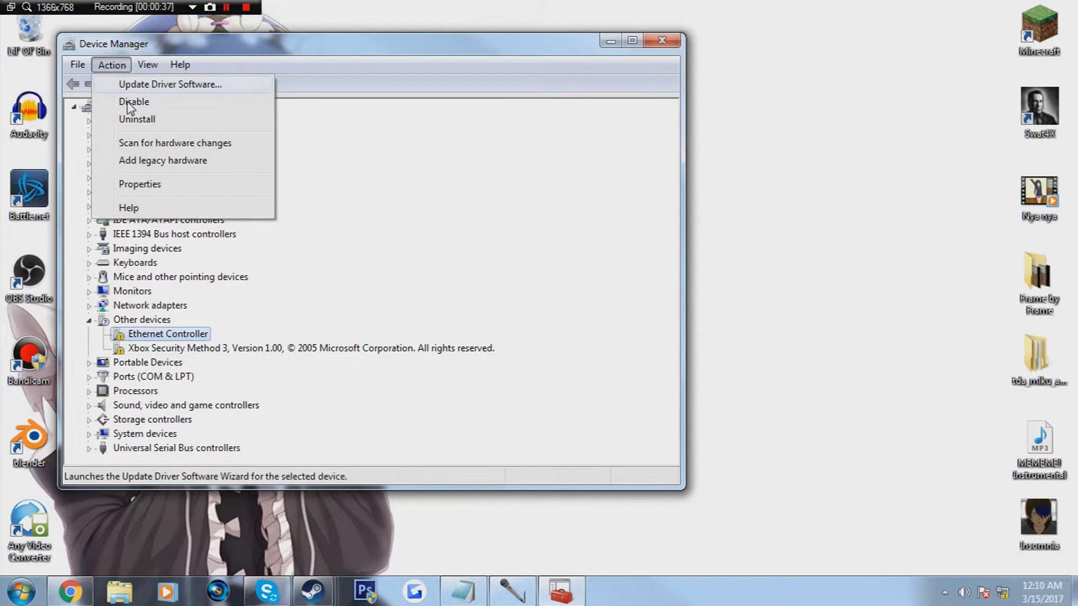
click(143, 145)
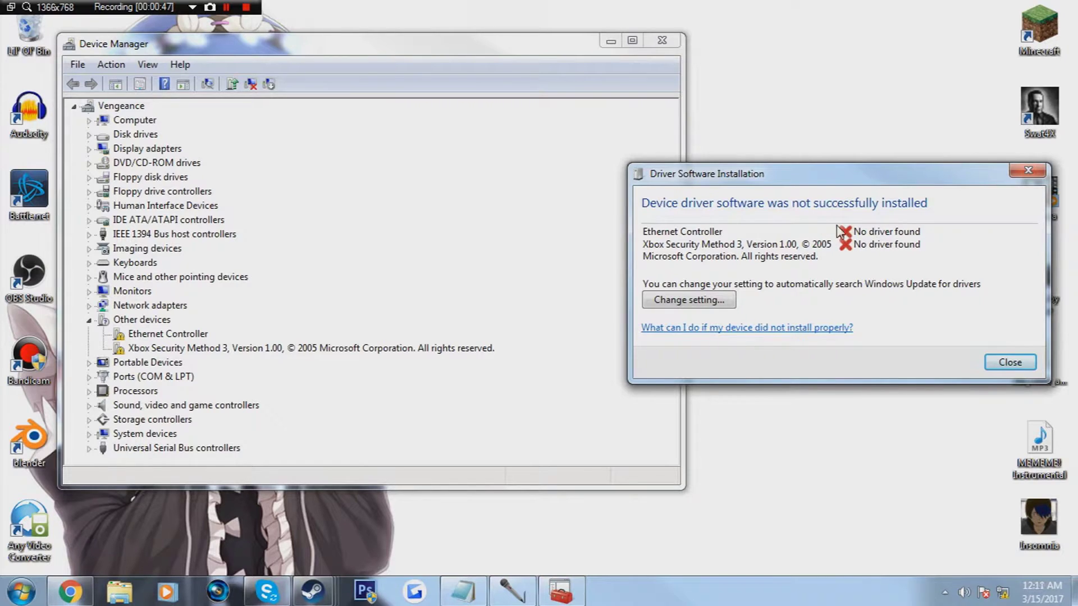
click(1032, 169)
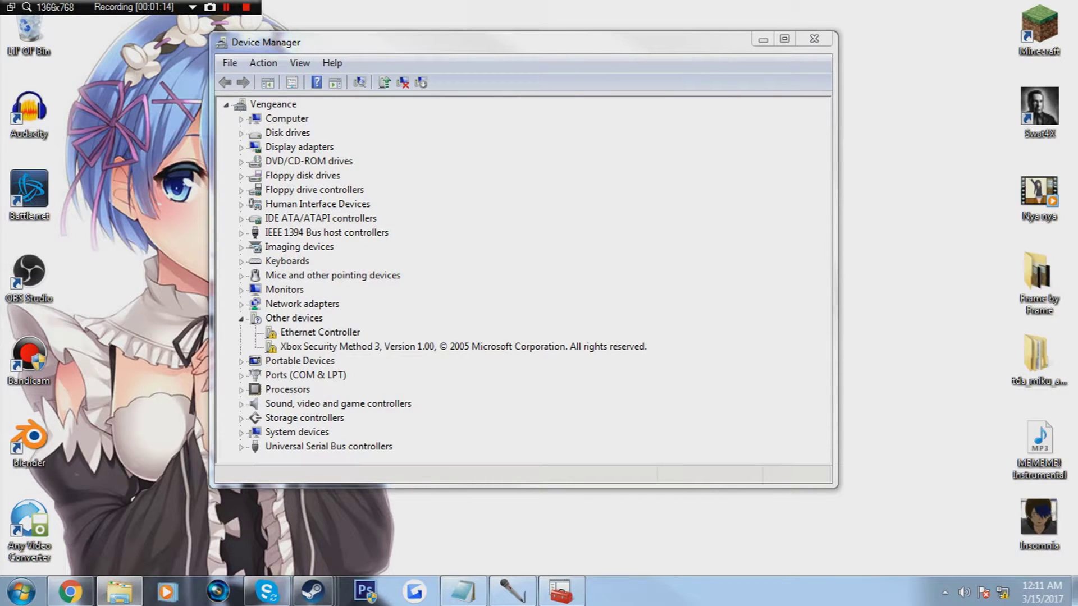
Show the Hardware Ids in the Ethernet Controller's property details
right_click(316, 333)
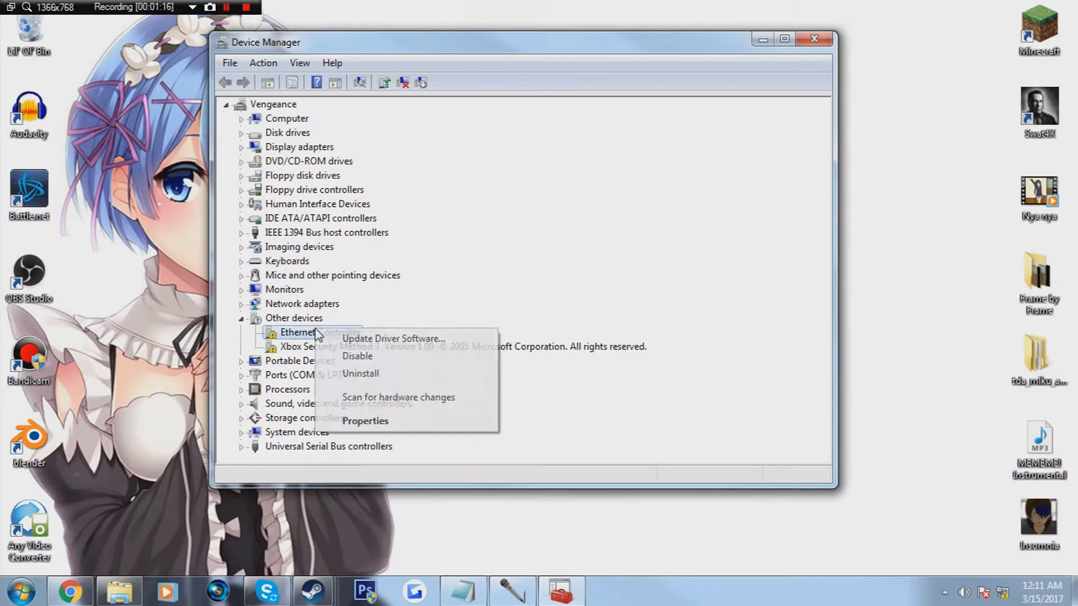
click(364, 420)
click(462, 116)
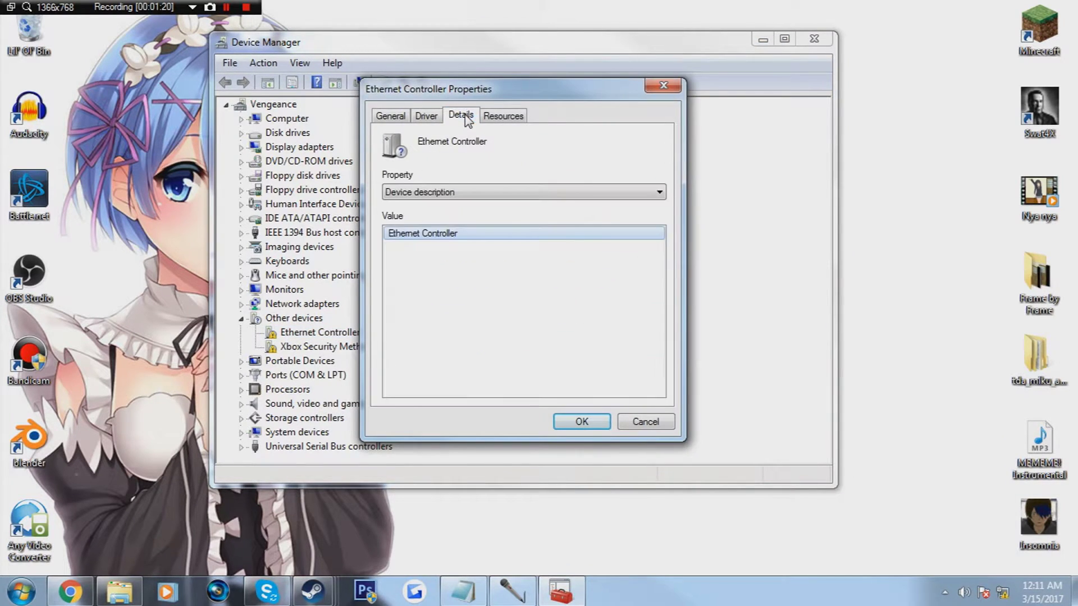
click(439, 196)
click(440, 212)
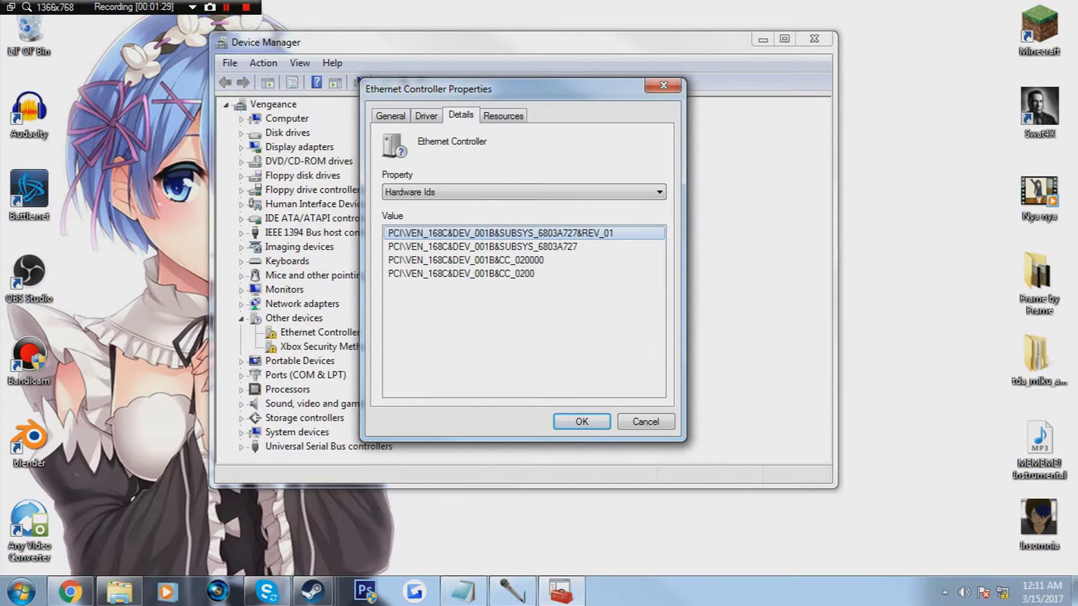
Copy the Windows 7 64bit folder from Driver Files in the m-wn791n 3.0-4.0 whql update folder to the desktop
click(119, 591)
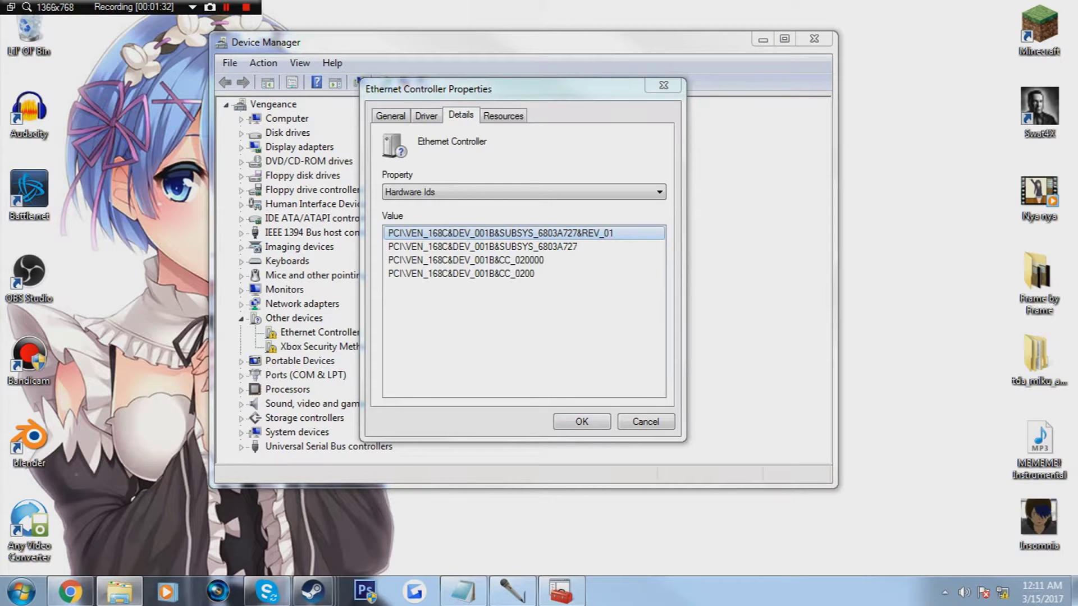
drag(1077, 127, 867, 126)
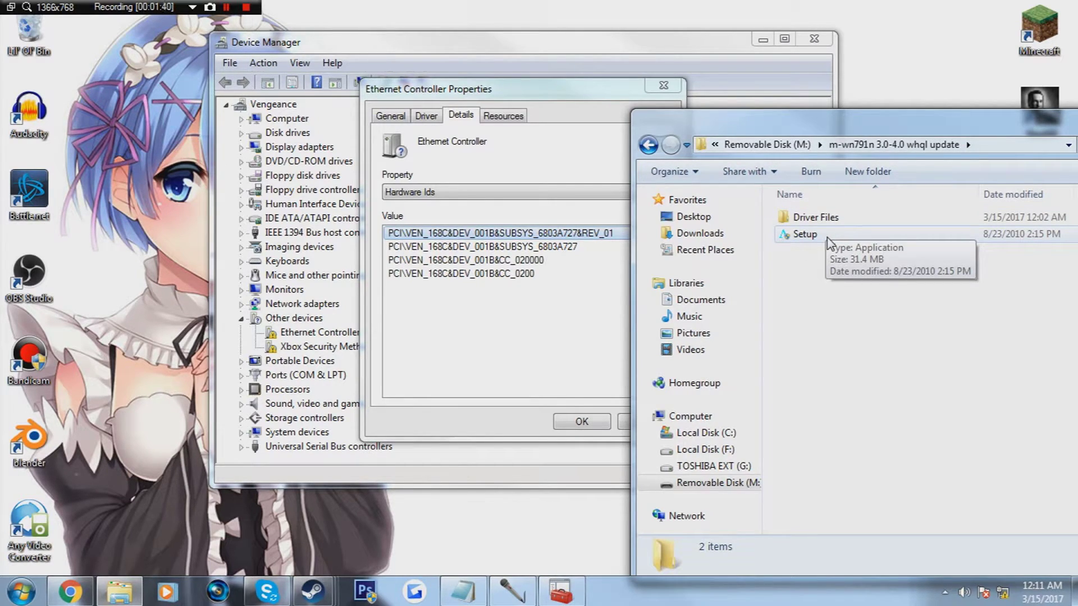
drag(514, 101, 456, 101)
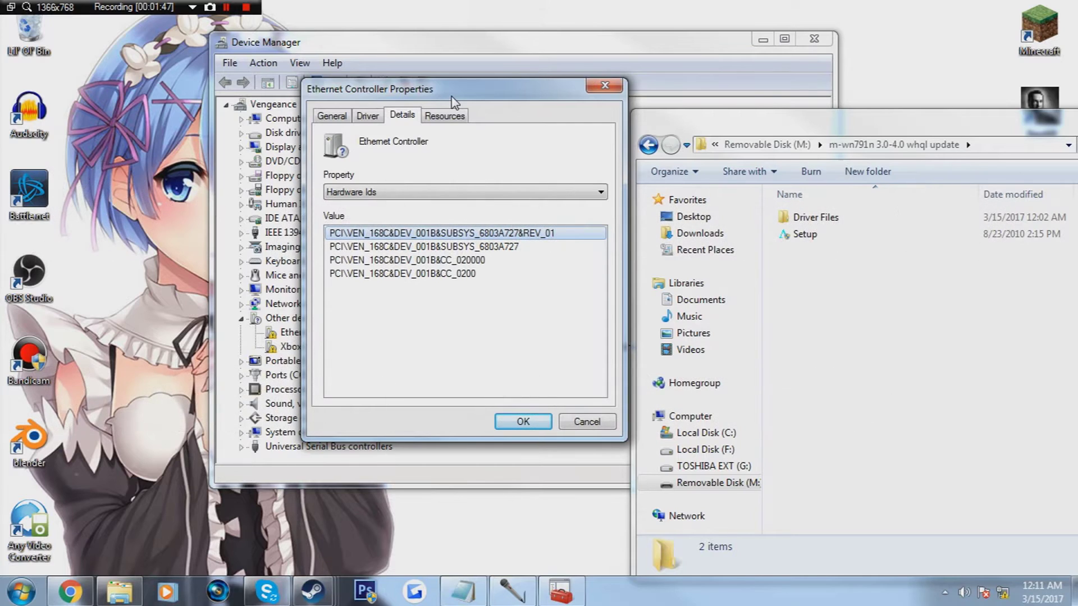
double_click(822, 217)
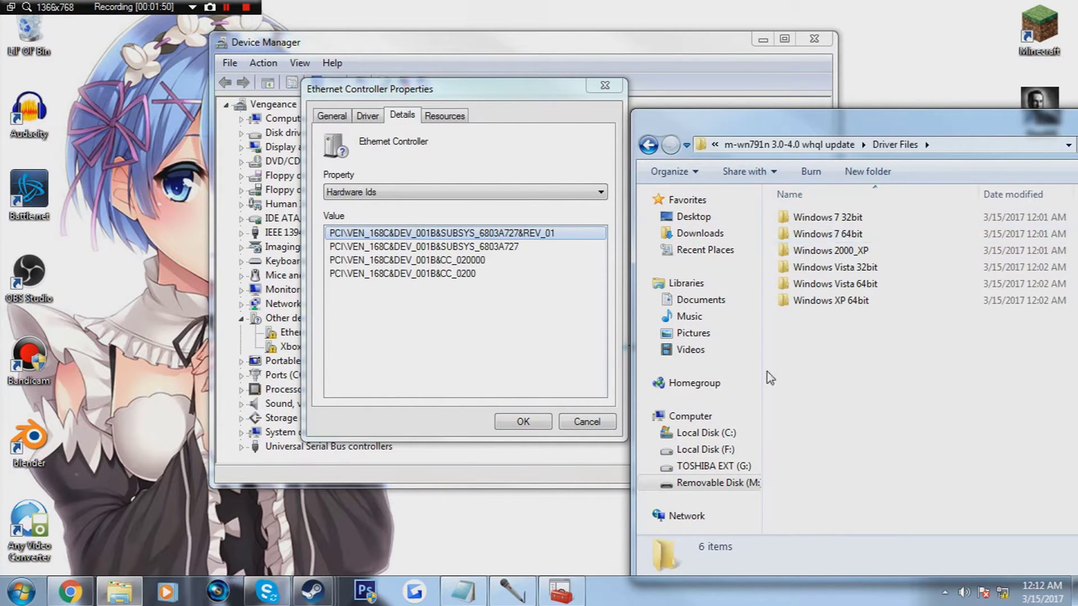
double_click(820, 235)
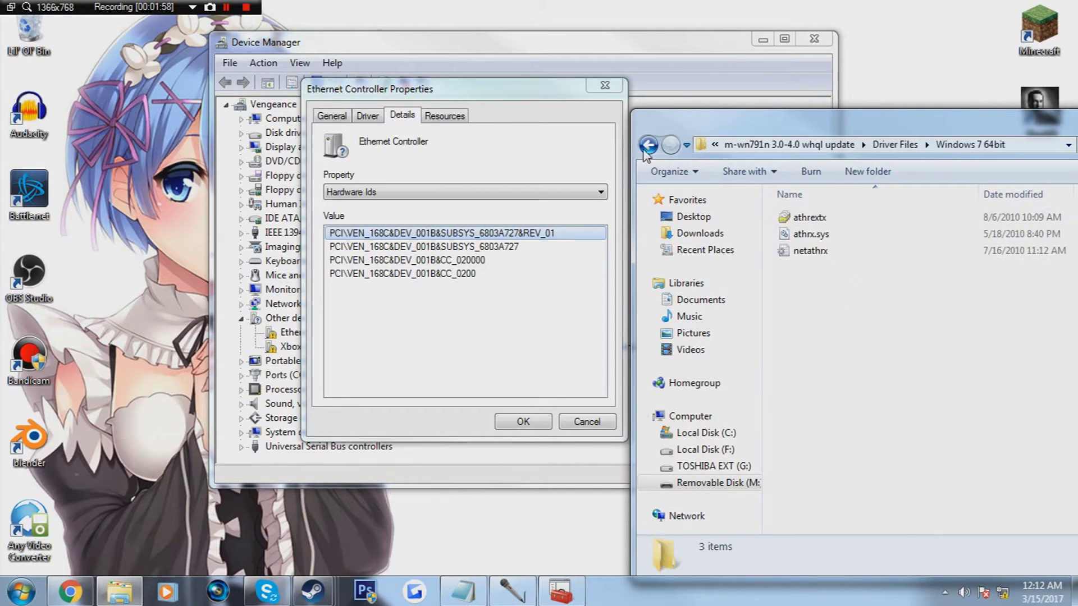
key(BackSpace)
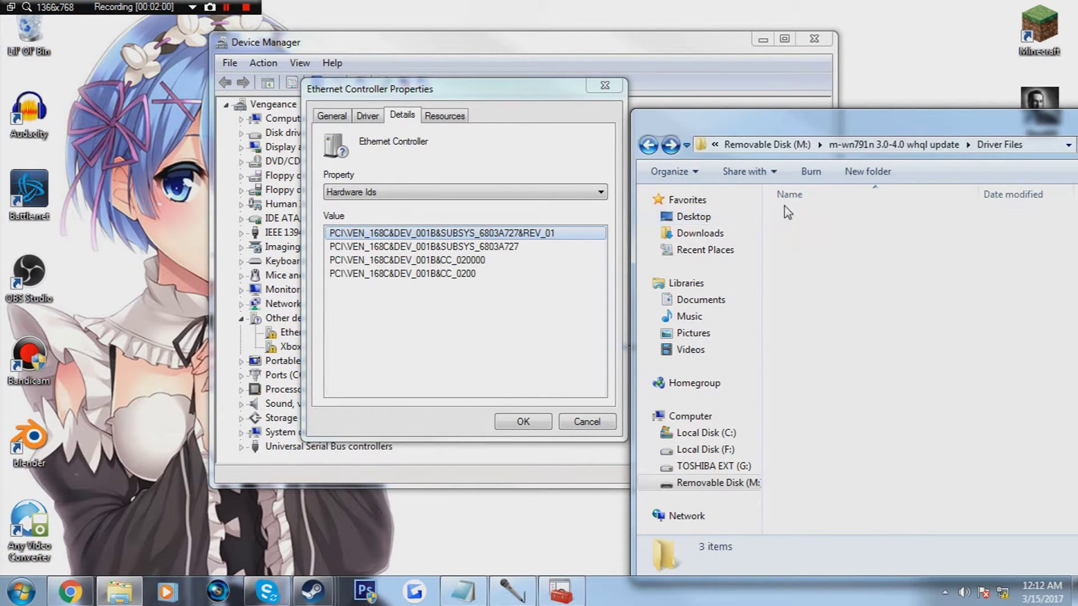
drag(803, 239, 902, 92)
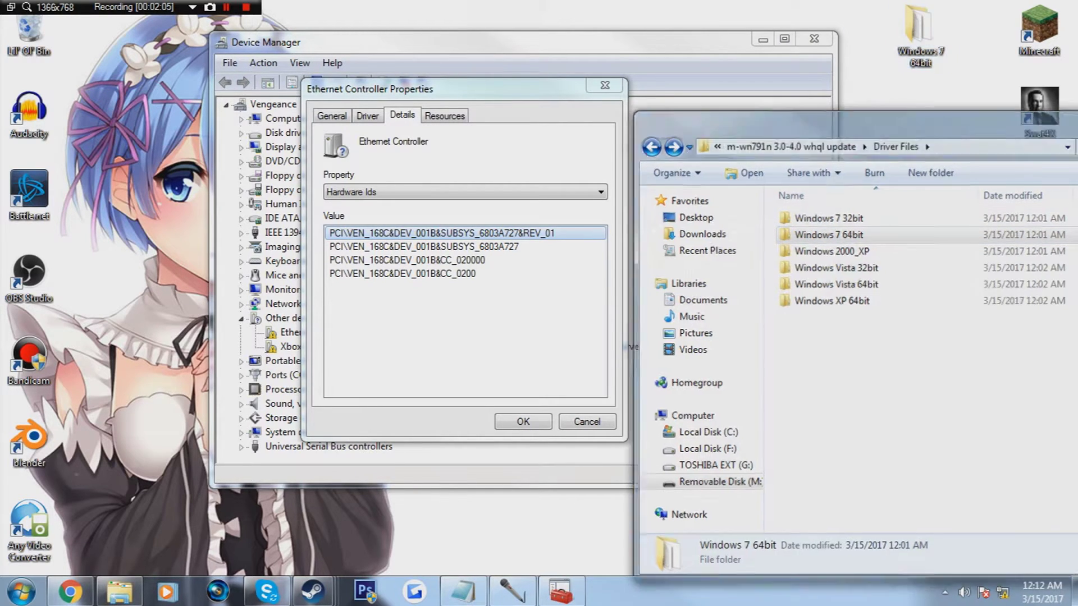
key(alt+F4)
Begin a manual driver update for the Ethernet Controller from the list of device drivers, choosing Network adapters as the device type
click(337, 120)
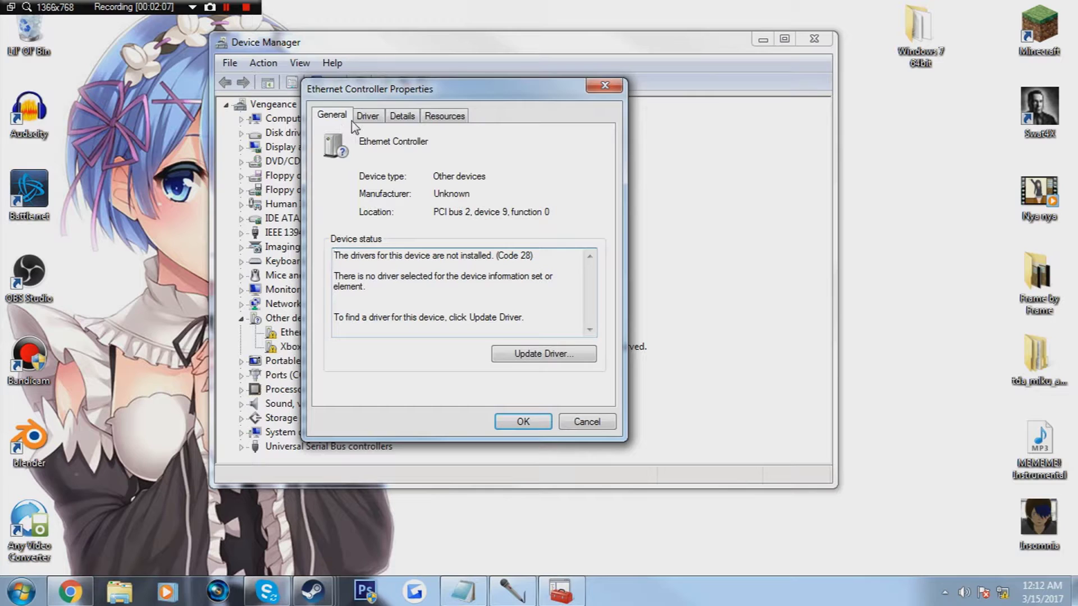
click(513, 358)
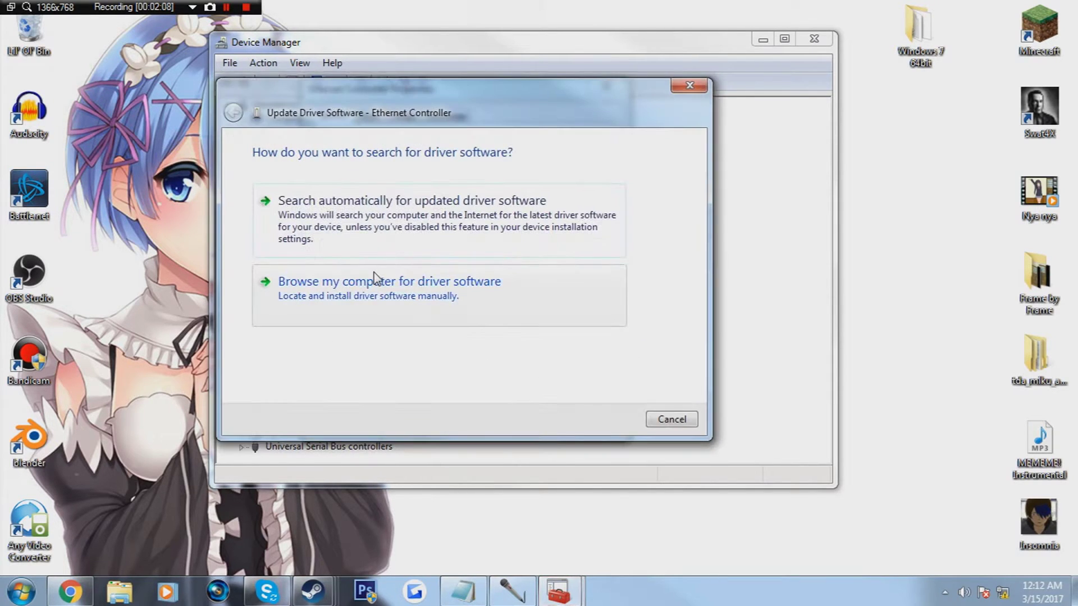
click(369, 279)
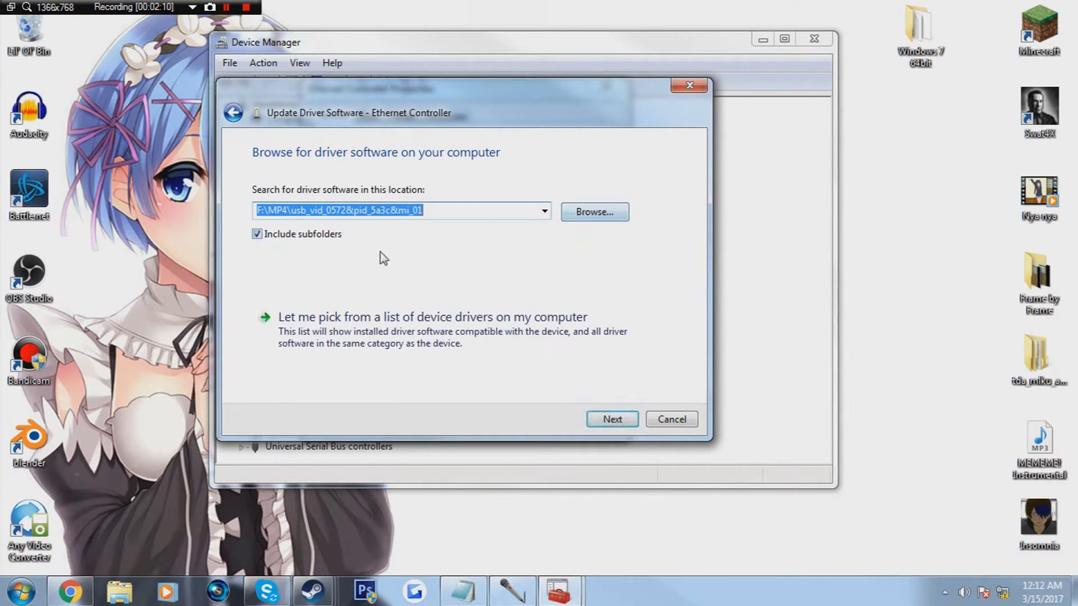
click(354, 322)
scroll(337, 298, down, 8)
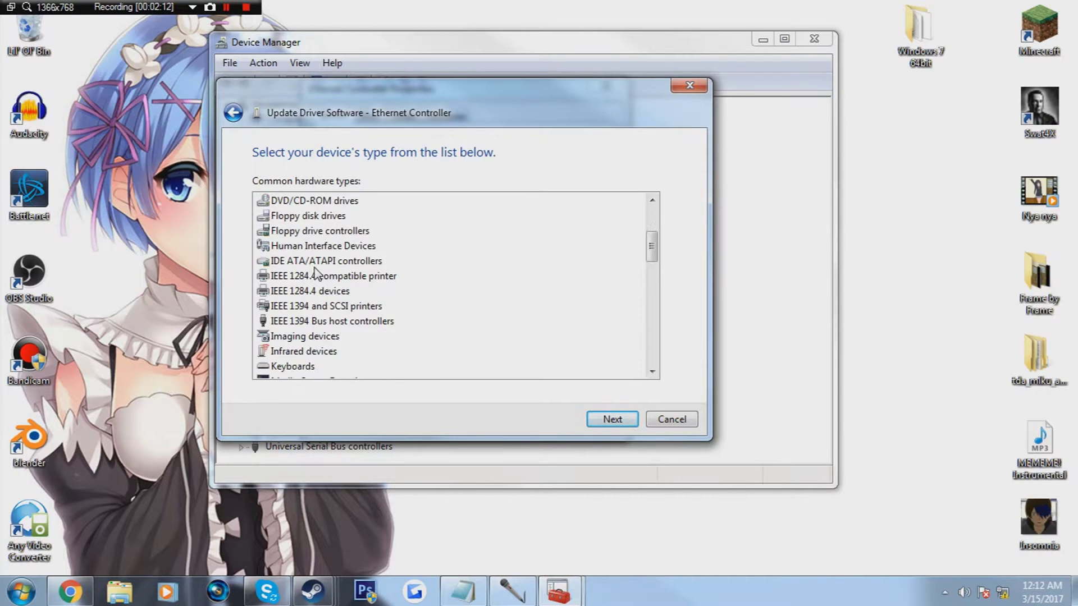
scroll(316, 273, down, 4)
scroll(311, 250, up, 1)
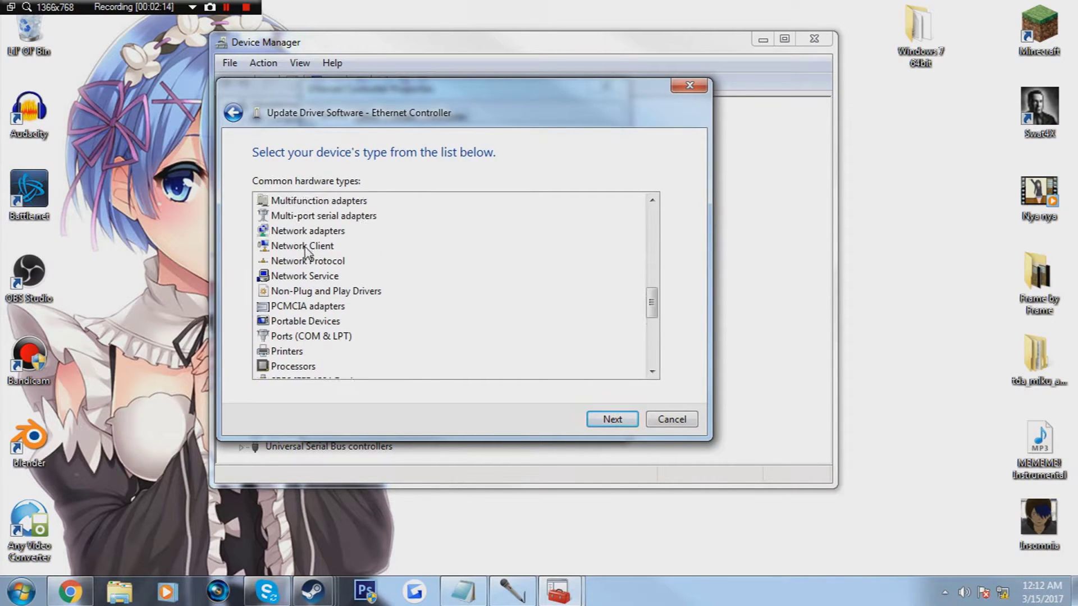
click(307, 230)
click(603, 419)
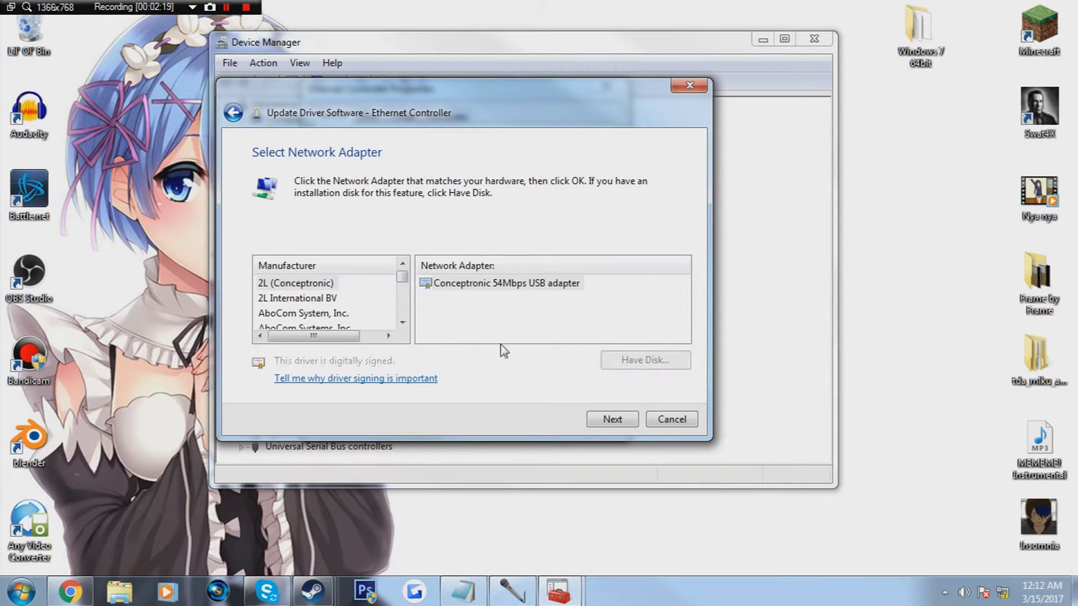
Load the netathrx setup information file from the desktop's Windows 7 64bit folder as the driver installation disk
click(646, 360)
click(548, 335)
click(548, 335)
click(595, 336)
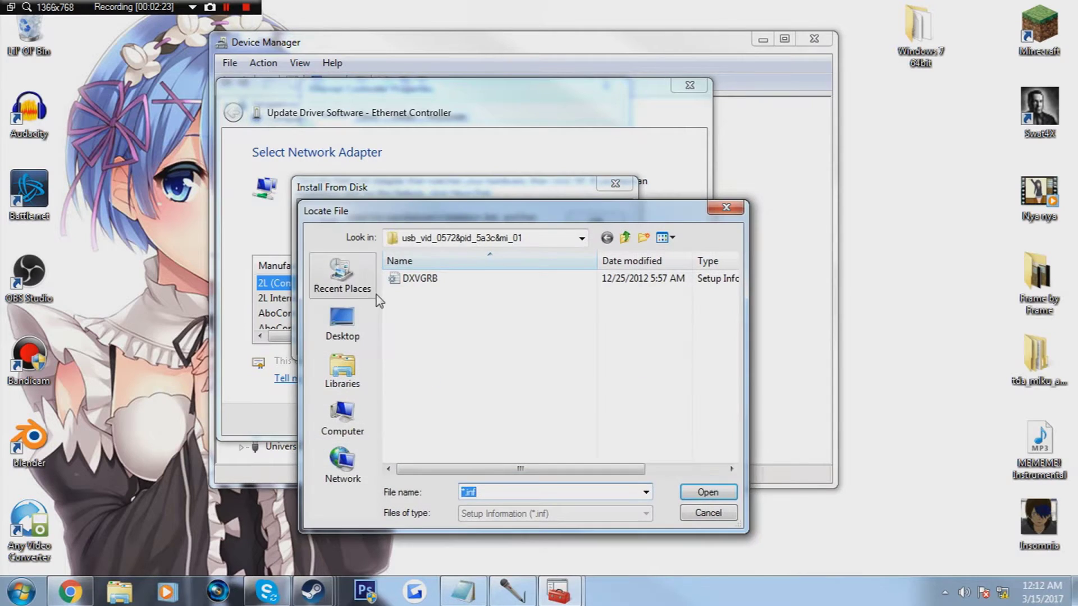
click(341, 320)
click(431, 388)
double_click(431, 387)
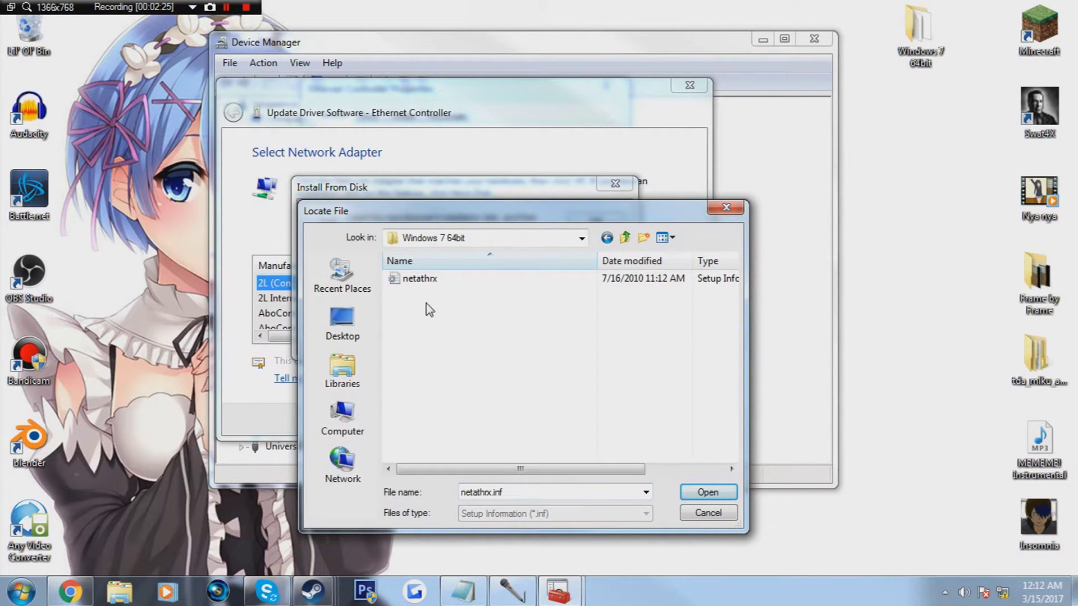
double_click(453, 277)
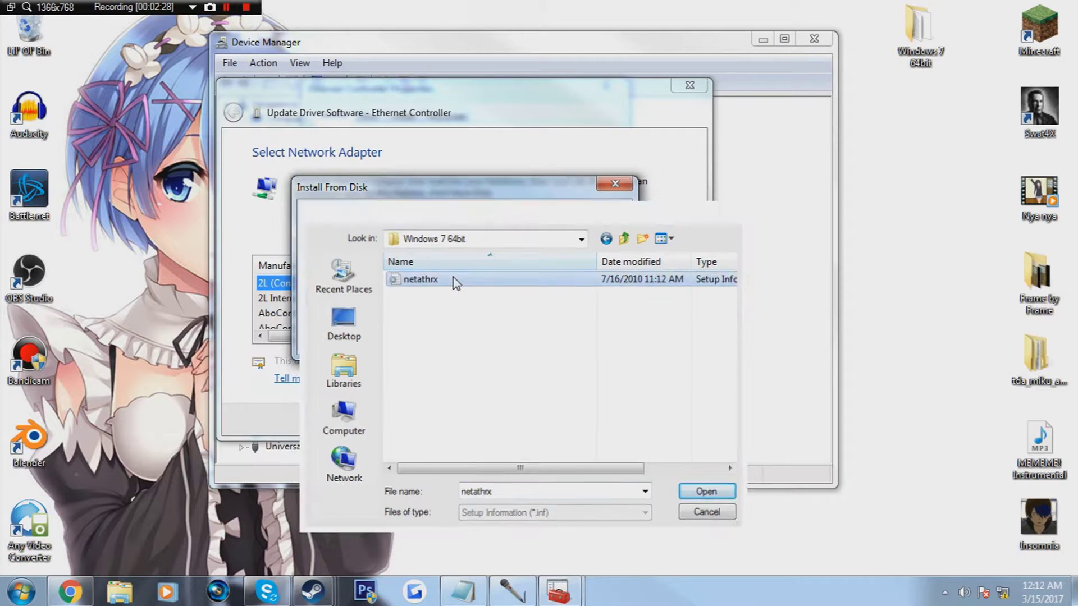
click(587, 222)
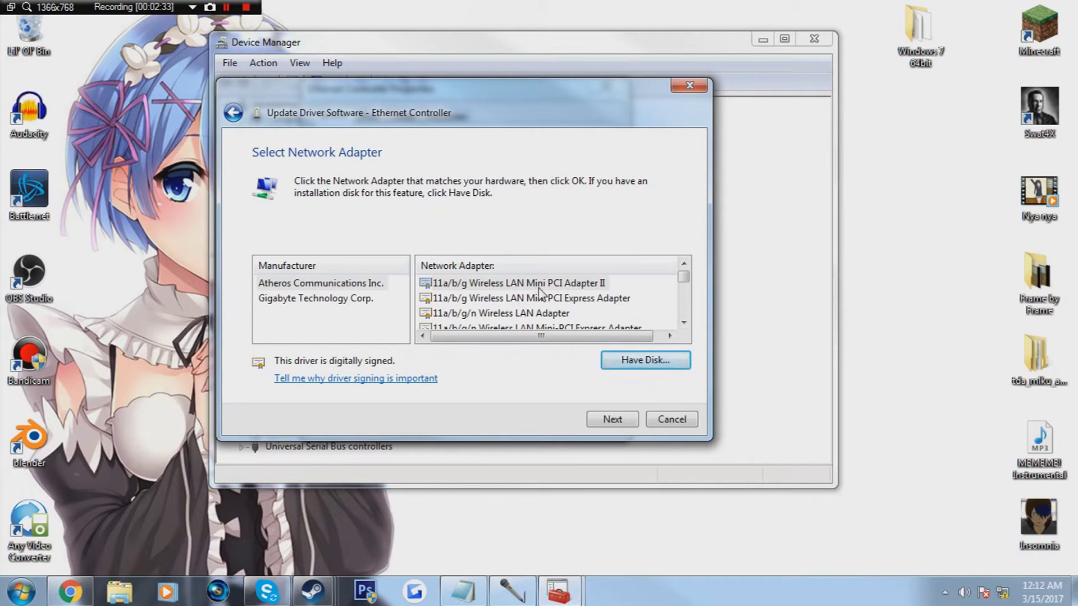
Install the Atheros AR5002G Wireless Network Adapter driver despite the compatibility warning, and close the update wizard and device properties
drag(683, 277, 683, 280)
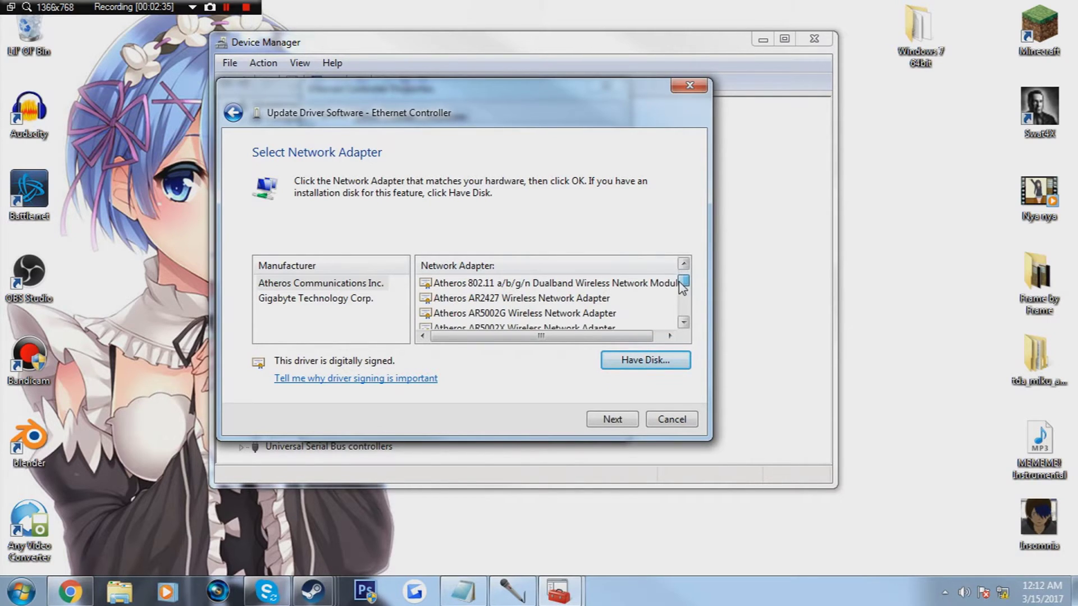
click(456, 299)
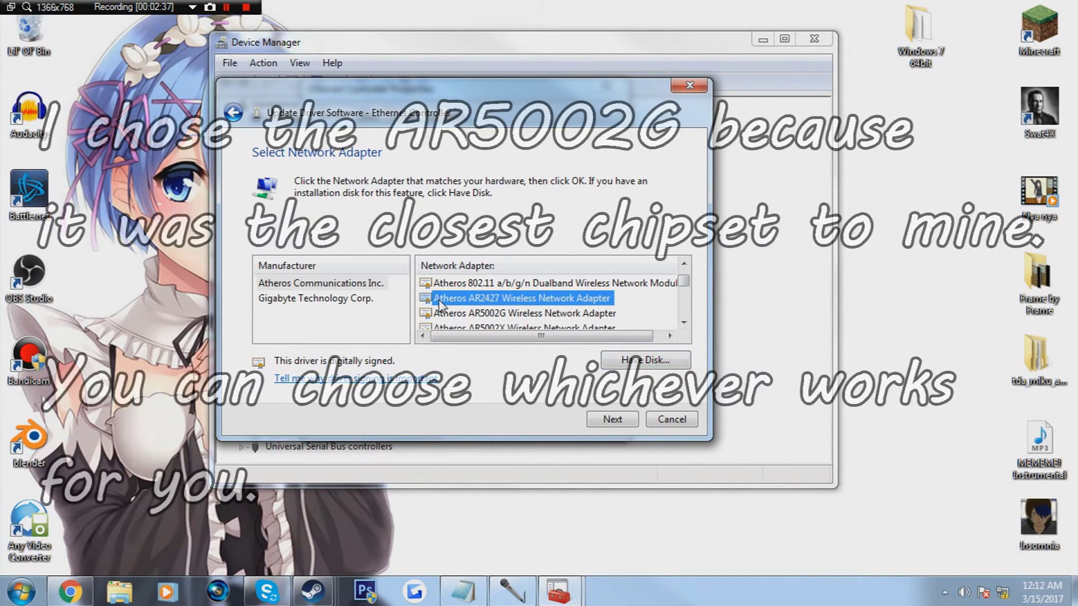
click(490, 313)
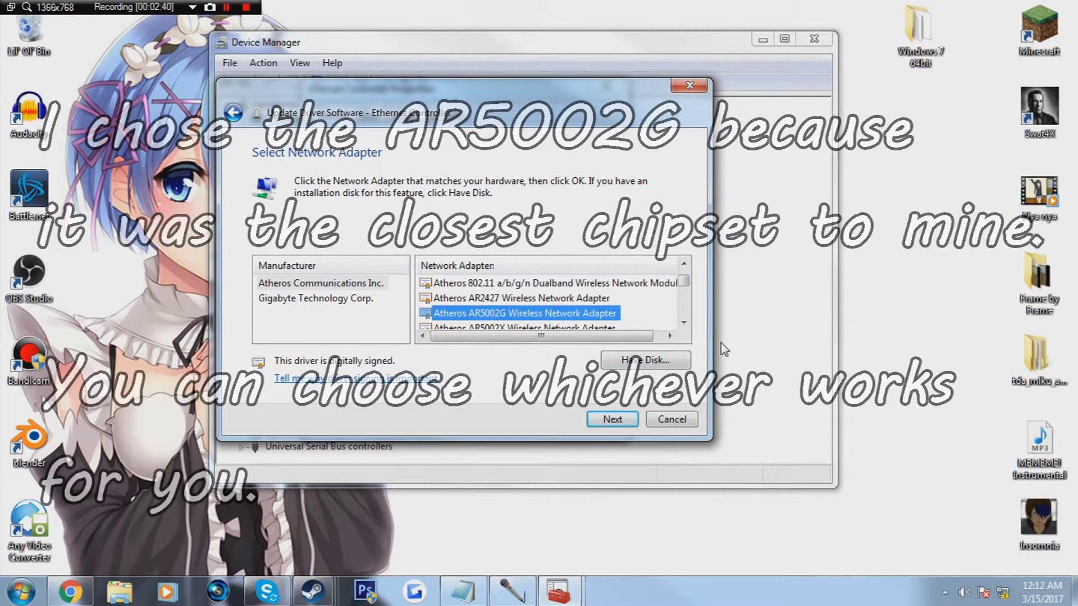
click(683, 322)
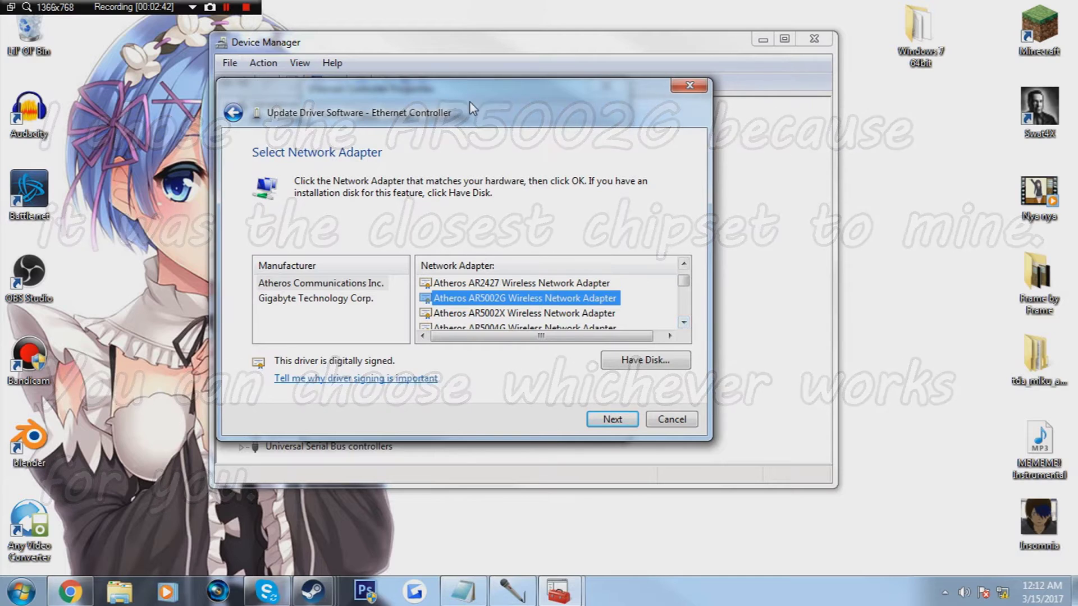
drag(469, 101, 893, 108)
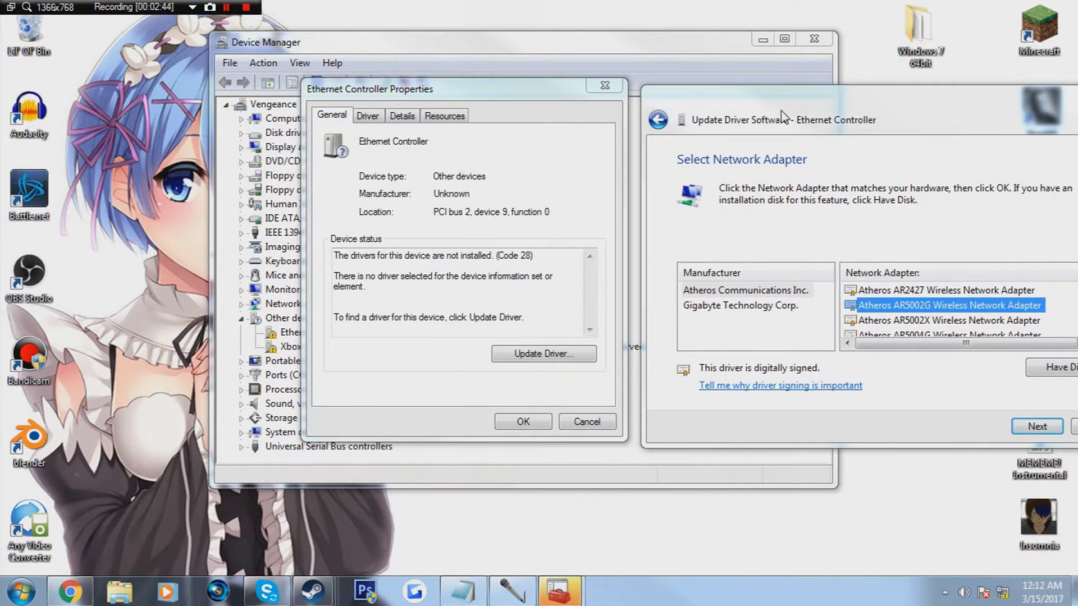
drag(777, 111, 371, 110)
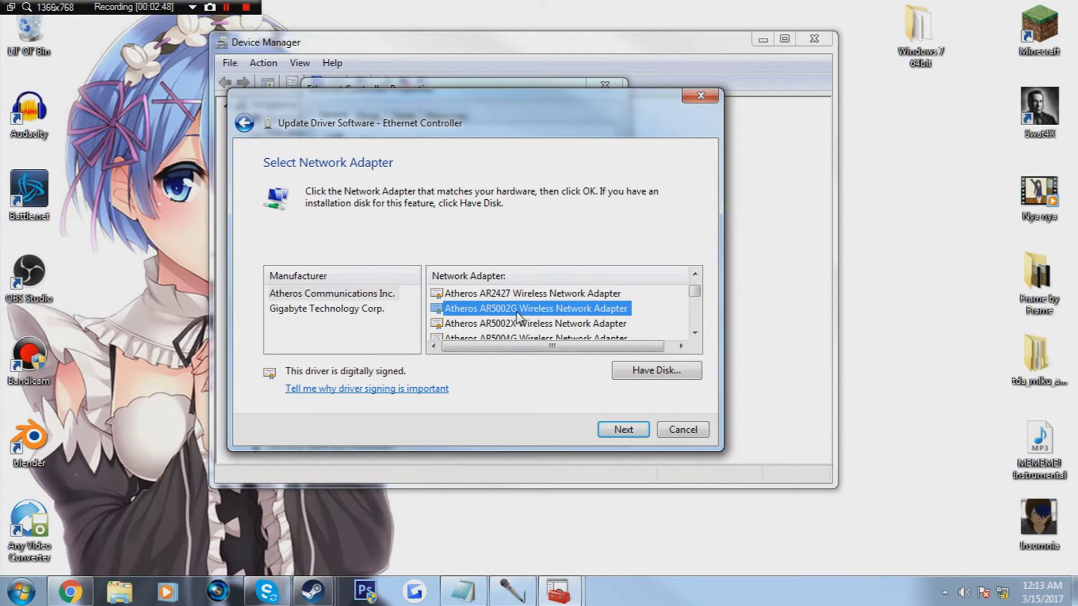
click(618, 430)
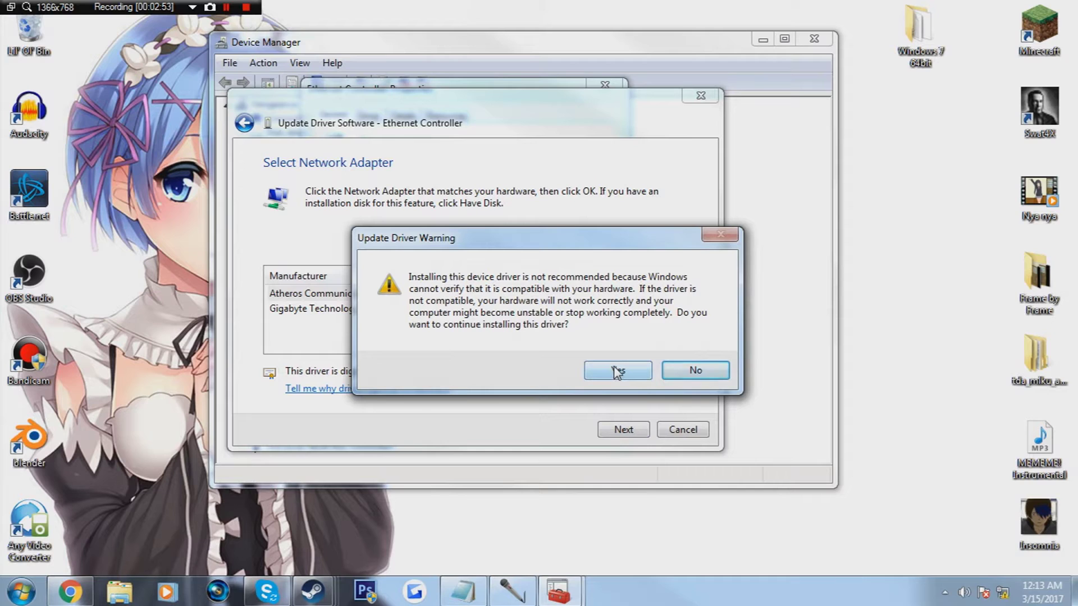
click(618, 372)
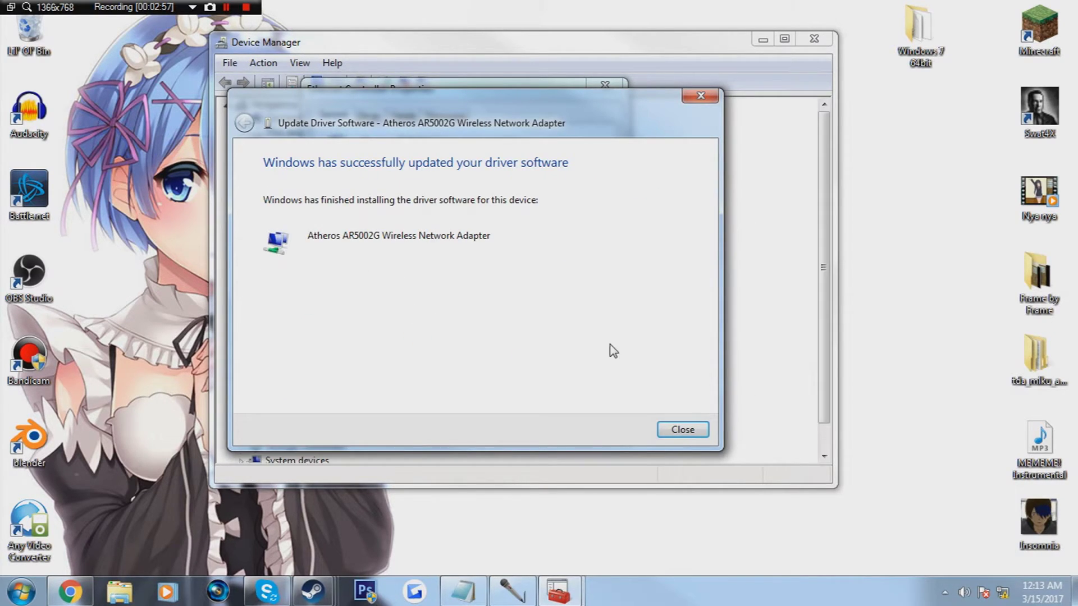
click(683, 430)
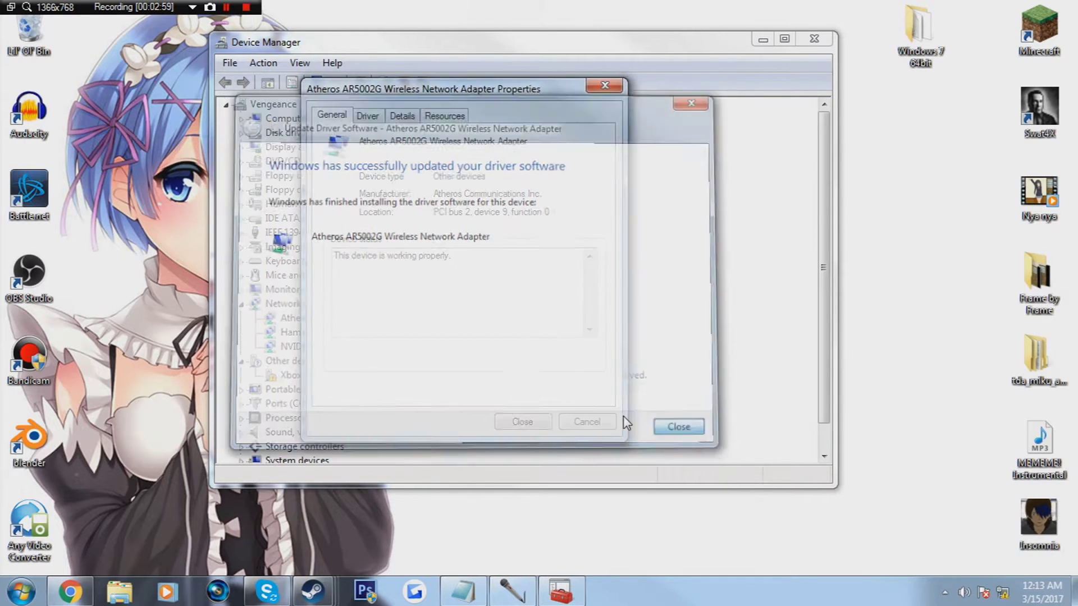
click(521, 422)
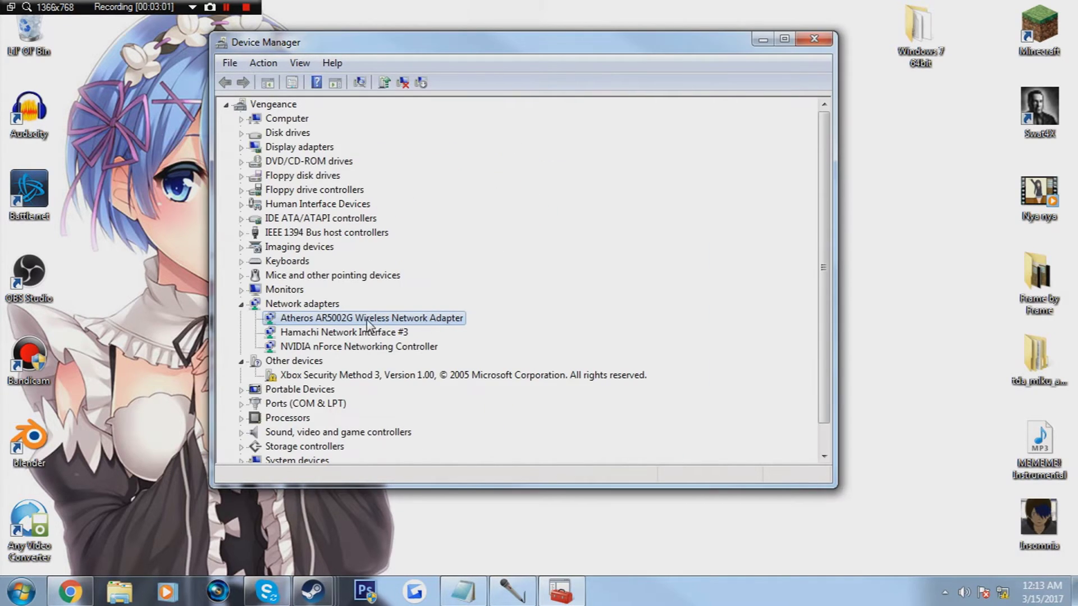
Connect to the NETGEAR44 wireless network, pasting its network security key
click(1003, 593)
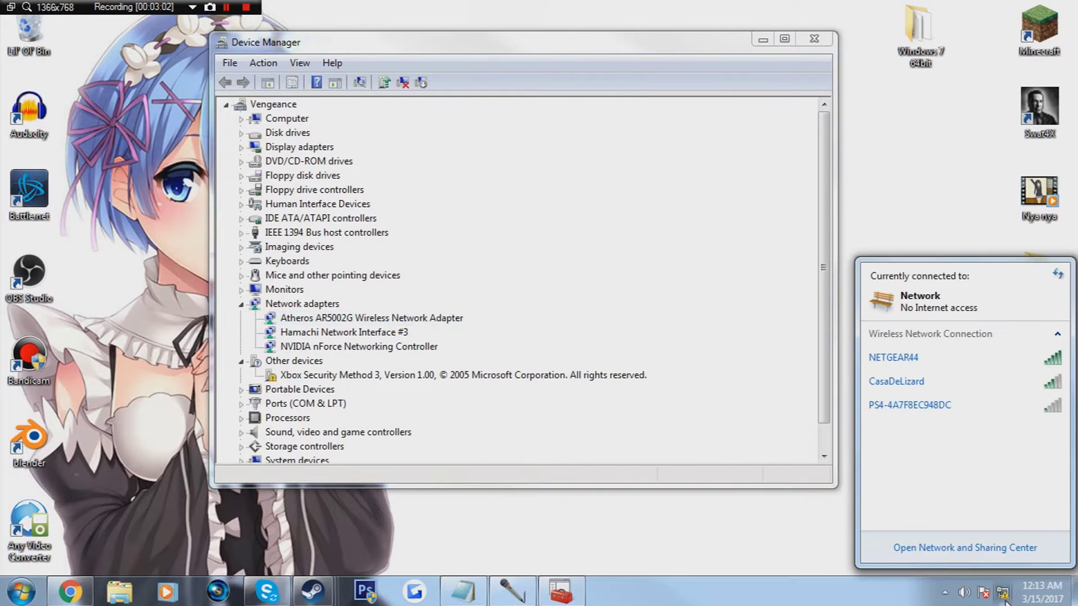
click(926, 359)
click(1017, 447)
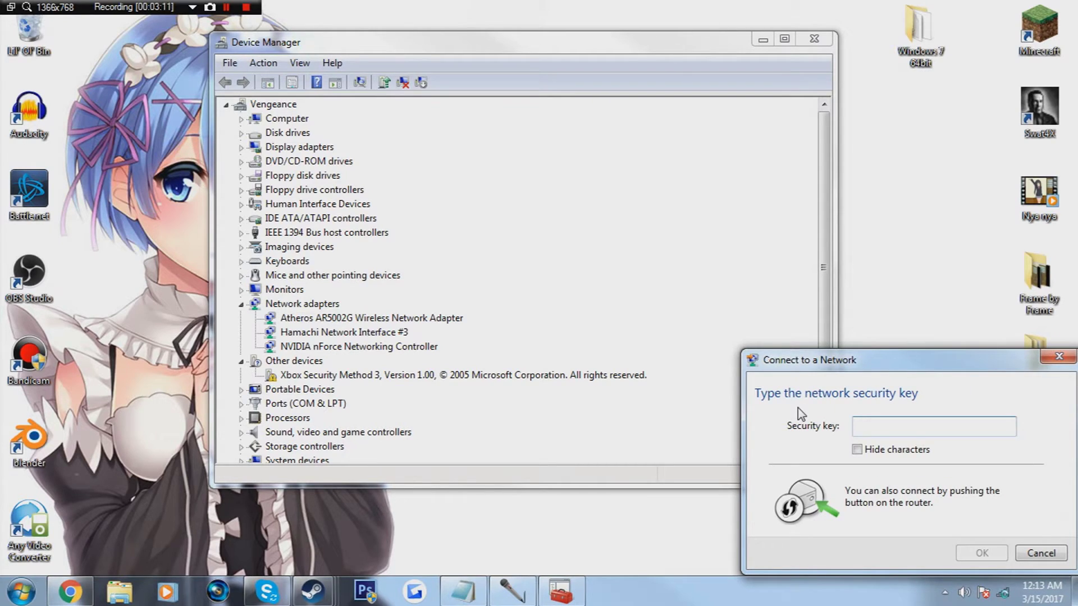
key(ctrl+v)
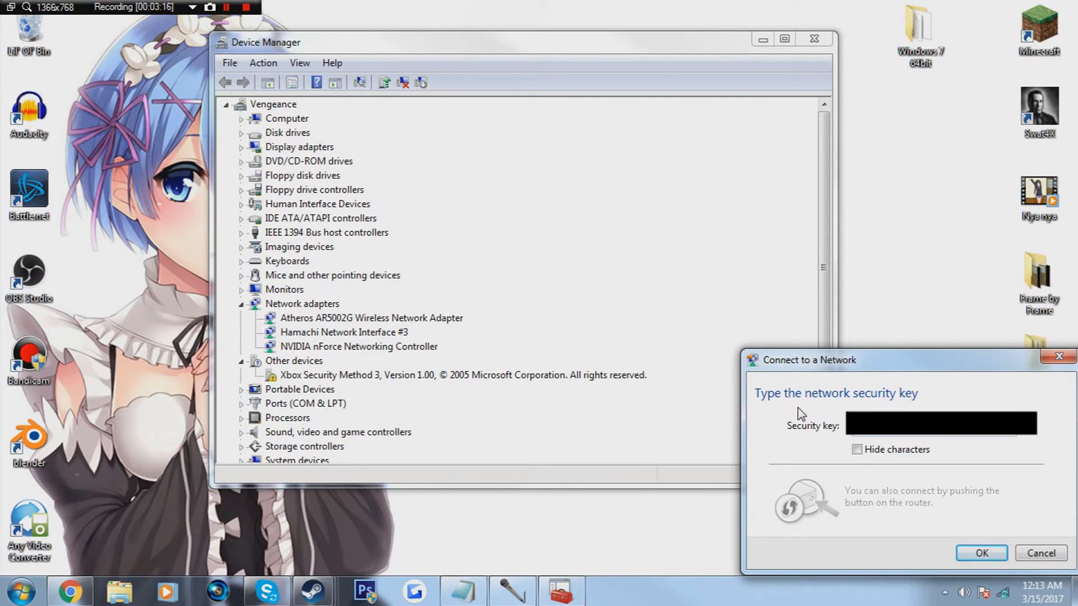
key(Return)
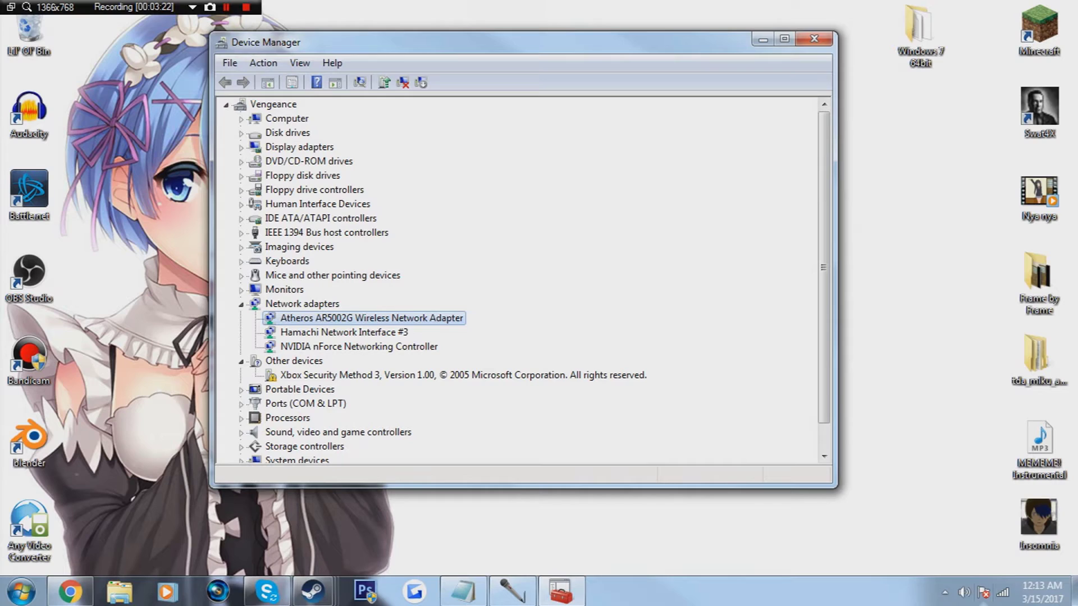
Check the internet connection by viewing Steam's library and friends list and the wireless network list, and return to Device Manager
click(1006, 592)
click(704, 510)
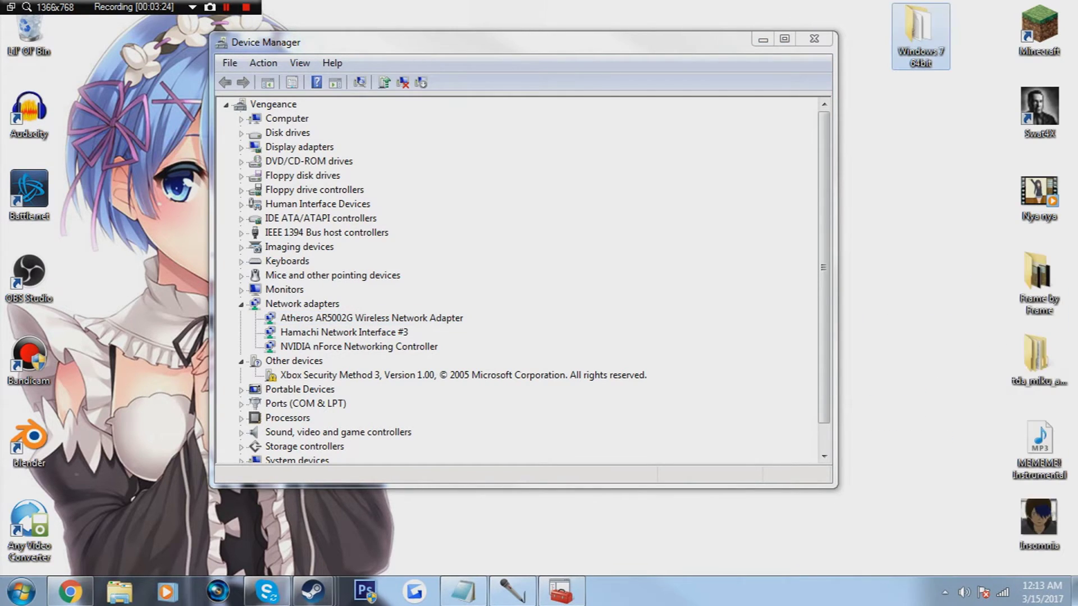
click(464, 518)
mouse_move(322, 594)
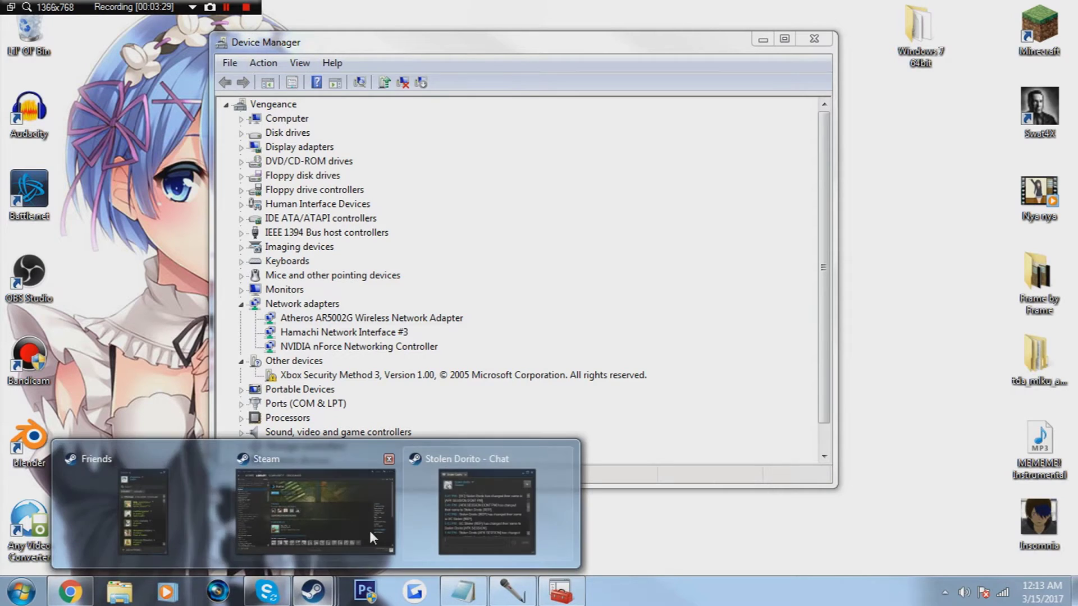
click(368, 527)
click(993, 538)
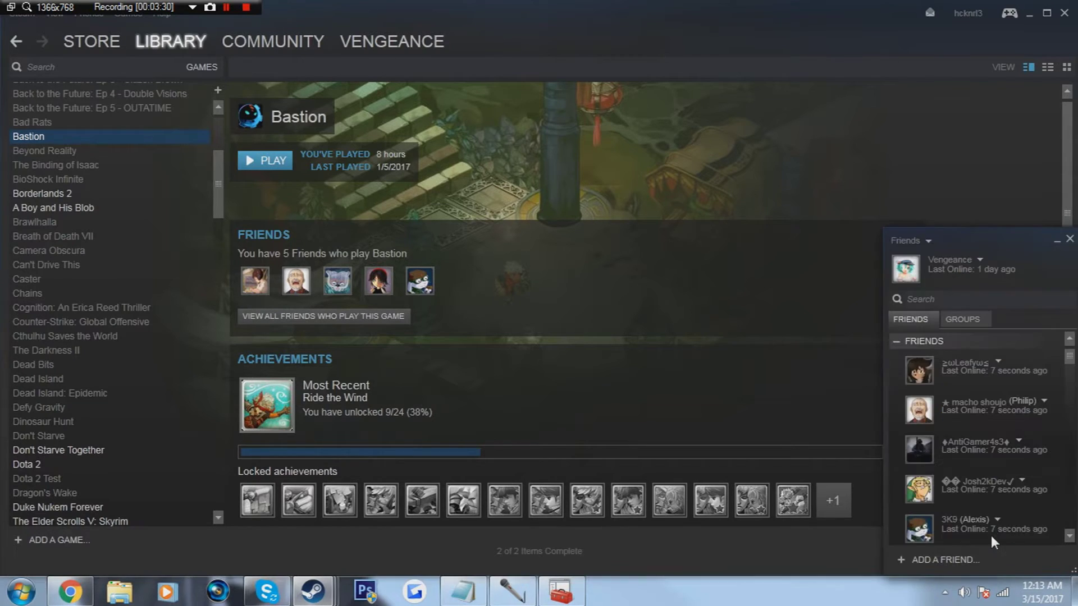
click(1056, 239)
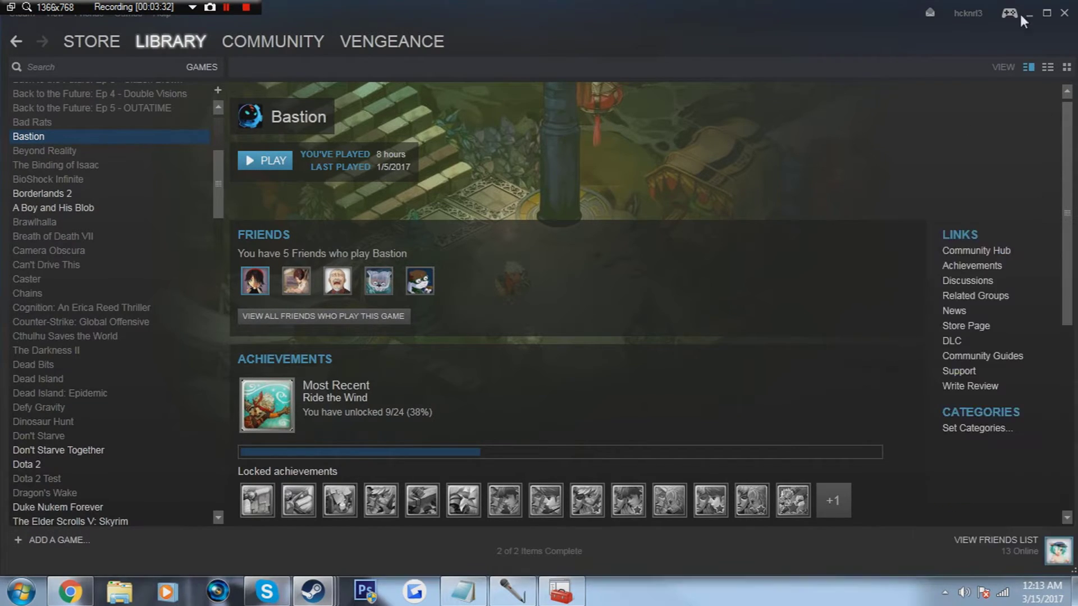
click(1036, 16)
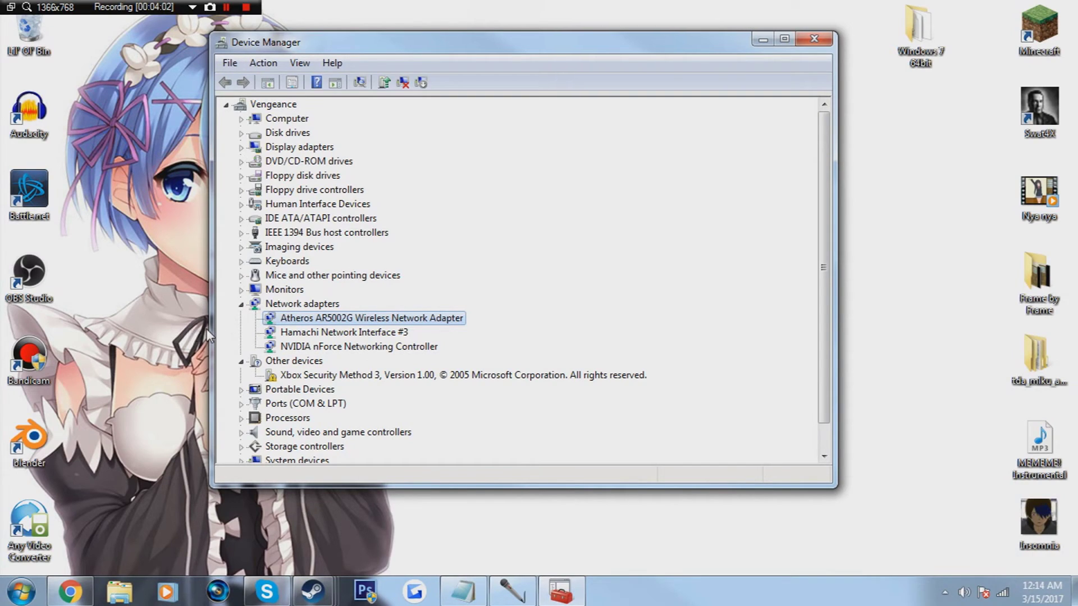
click(1002, 593)
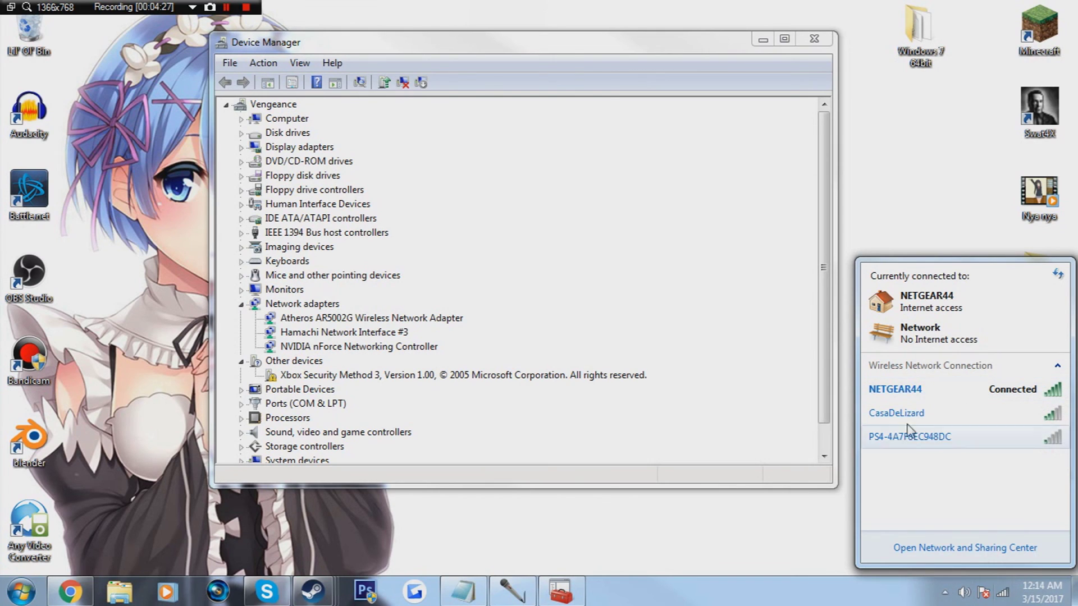
click(908, 213)
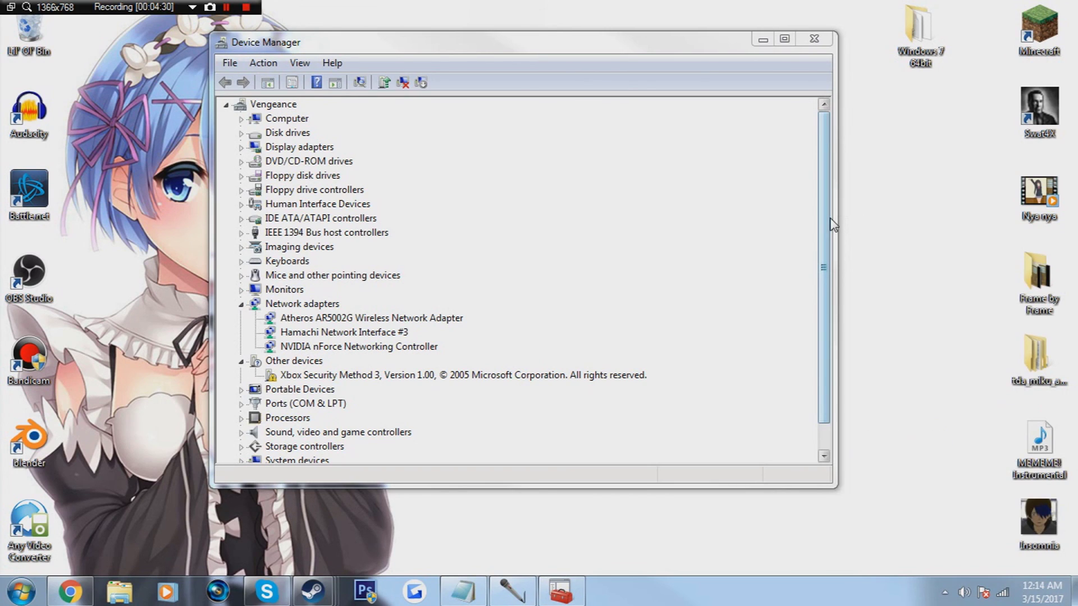